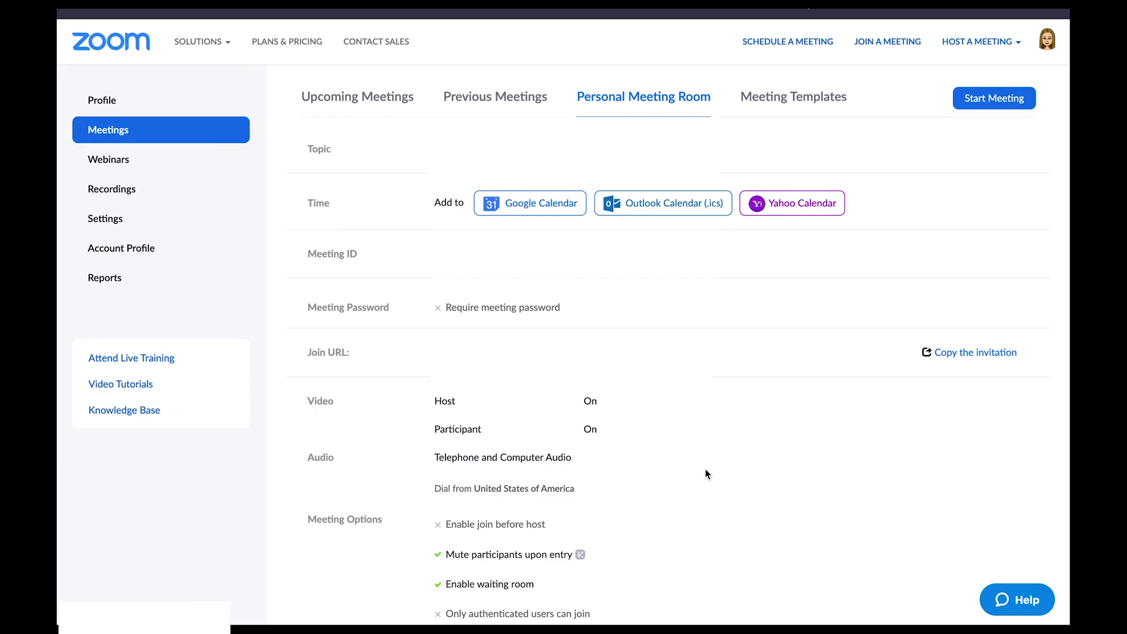
Step: Scroll to the bottom of the Personal Meeting Room page and choose Edit this Meeting
scroll(706, 469, "down", 1)
scroll(706, 470, "down", 2)
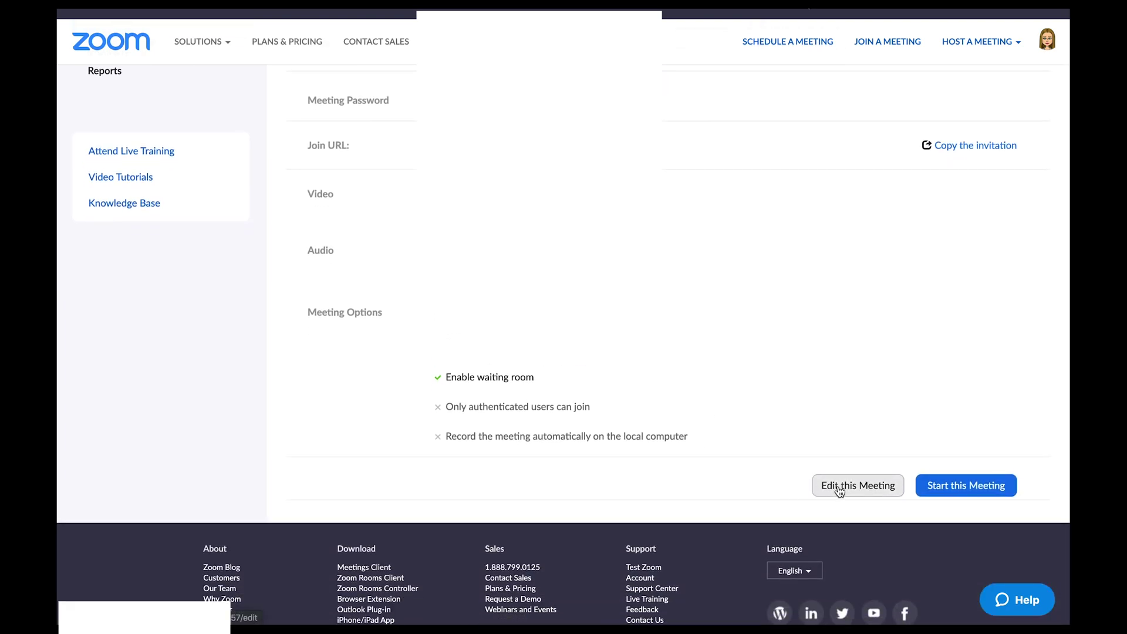
scroll(834, 486, "down", 2)
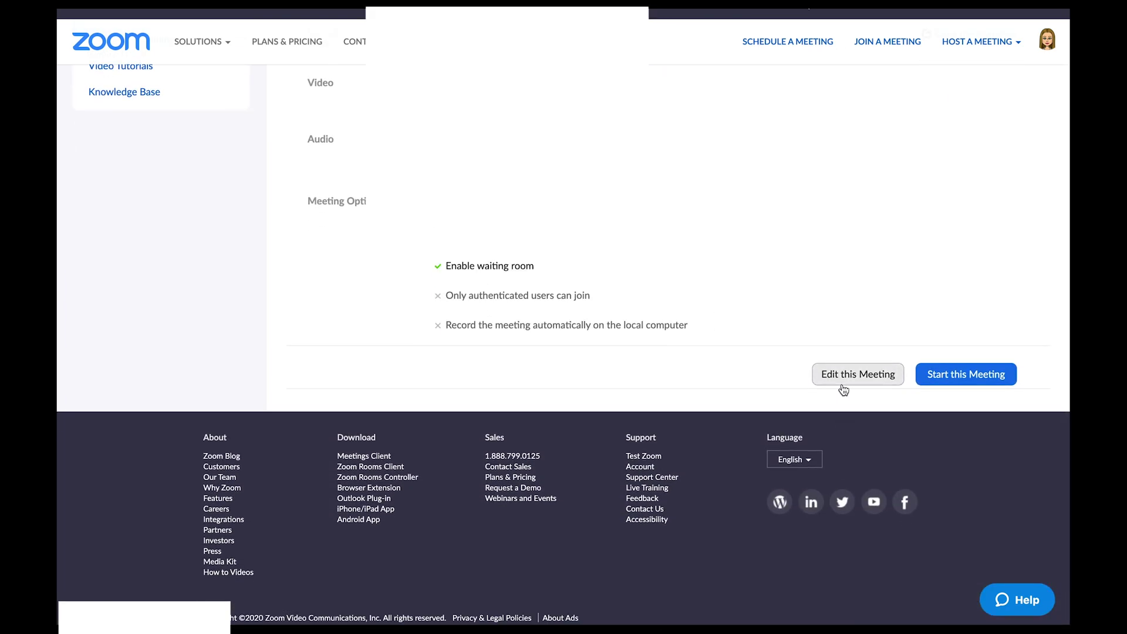
left_click(842, 386)
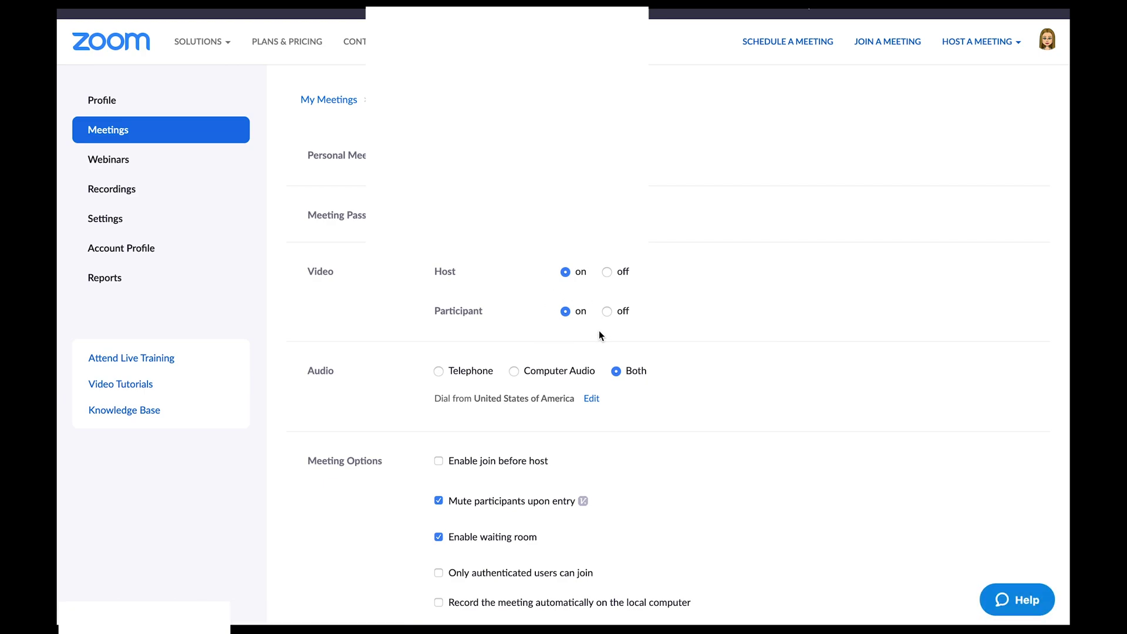
Step: Save the Personal Meeting Room with video on and waiting room enabled, then open account Settings
scroll(599, 332, "down", 3)
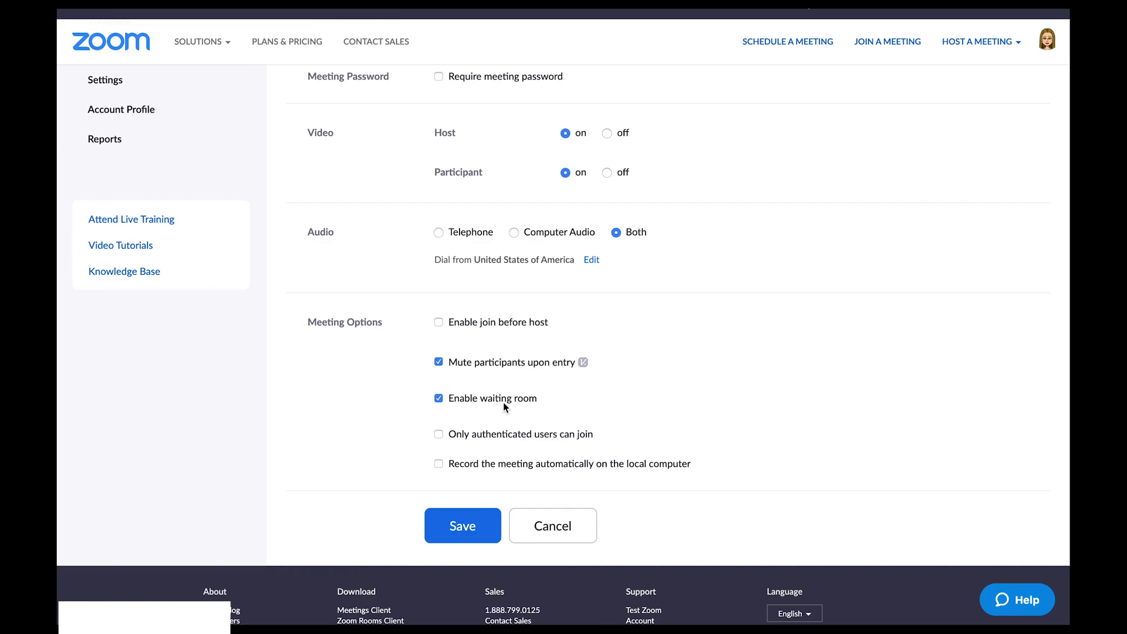
left_click(459, 528)
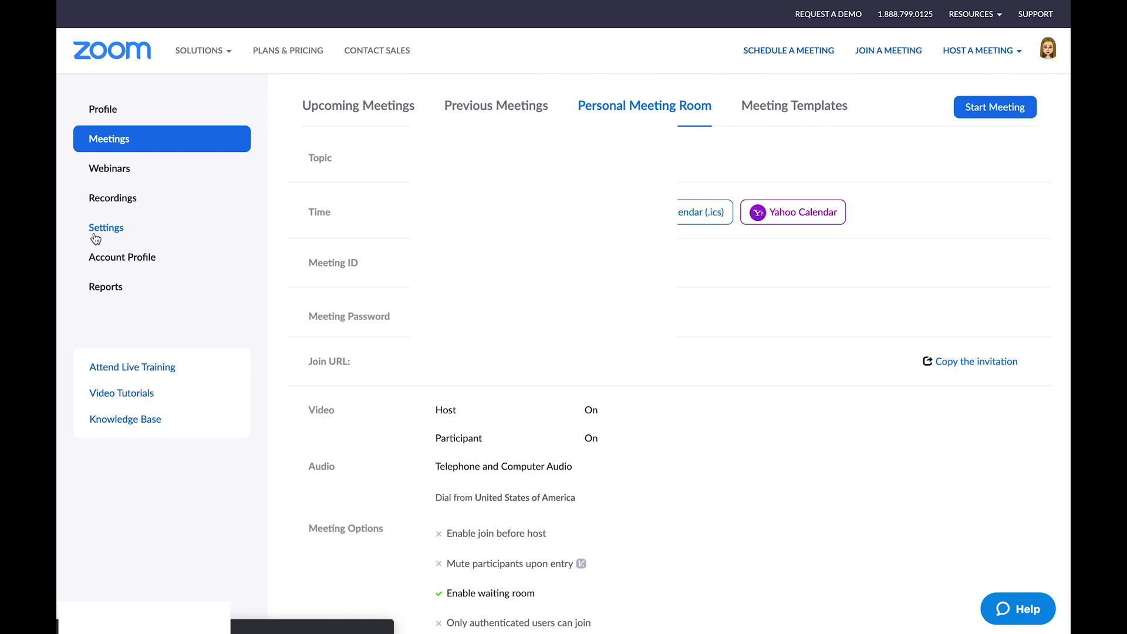
left_click(125, 232)
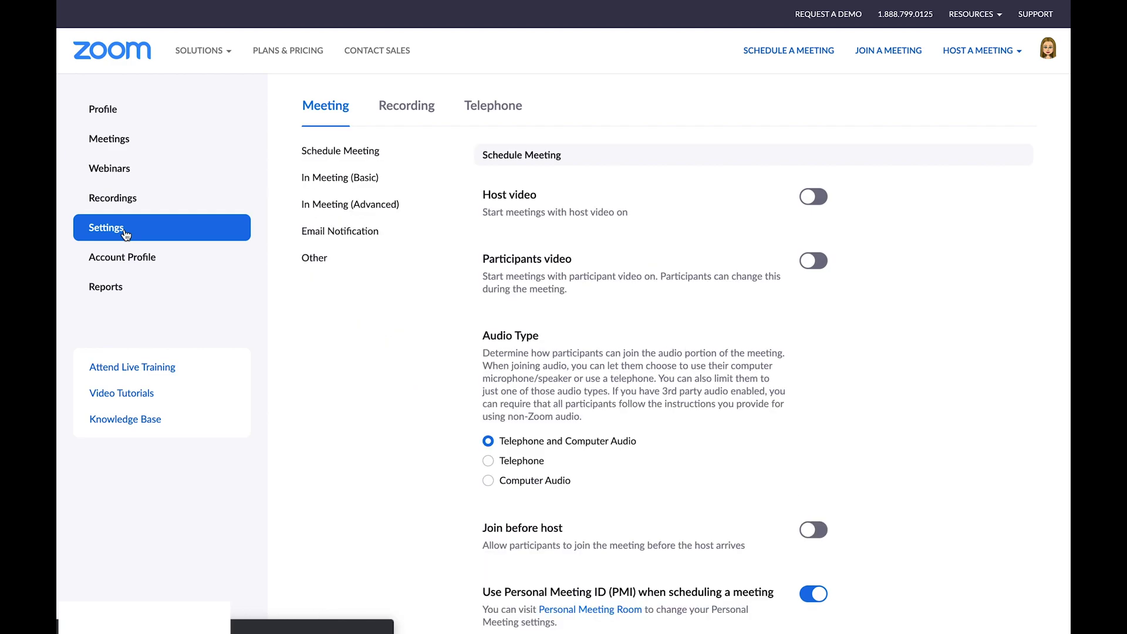
Step: Jump to the In Meeting (Basic) settings and review the chat and private chat options
left_click(351, 185)
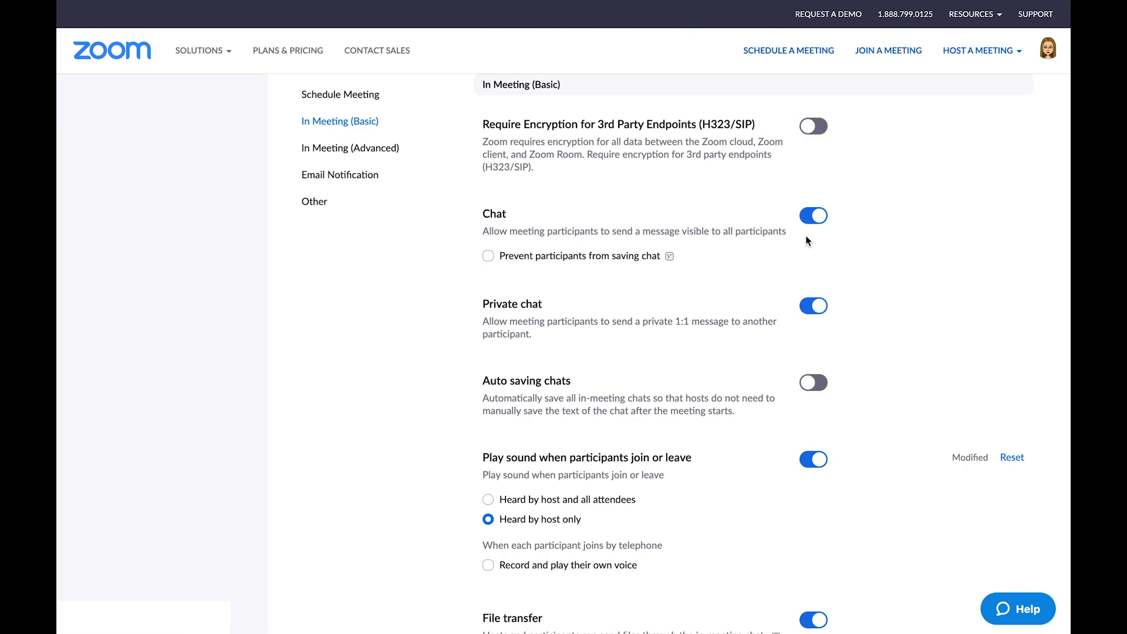
scroll(806, 238, "down", 10)
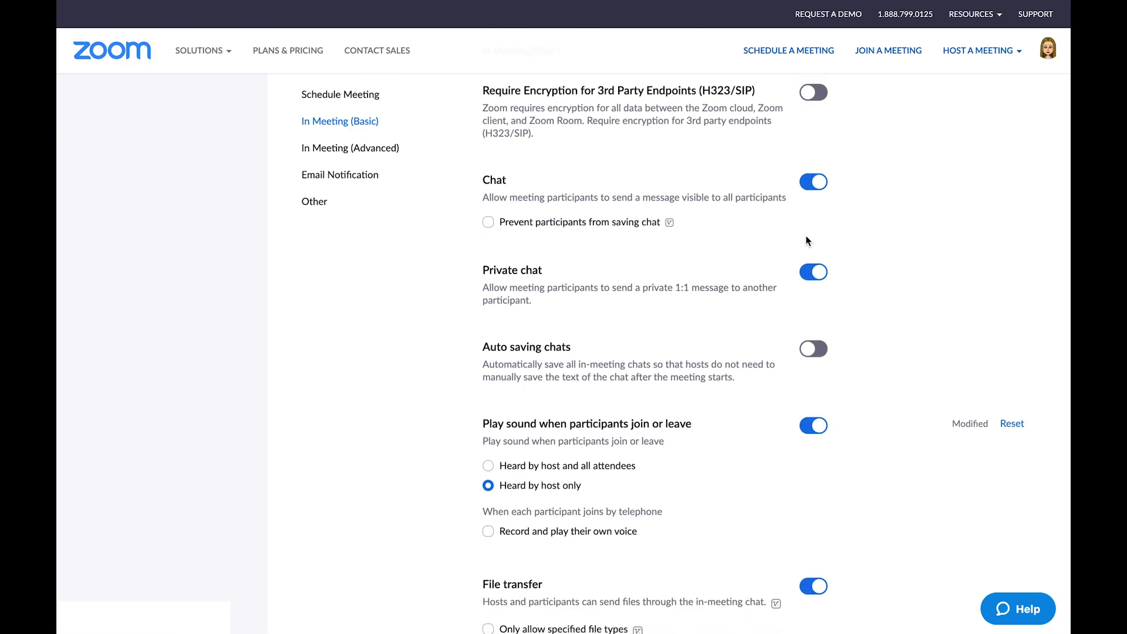
scroll(807, 238, "down", 5)
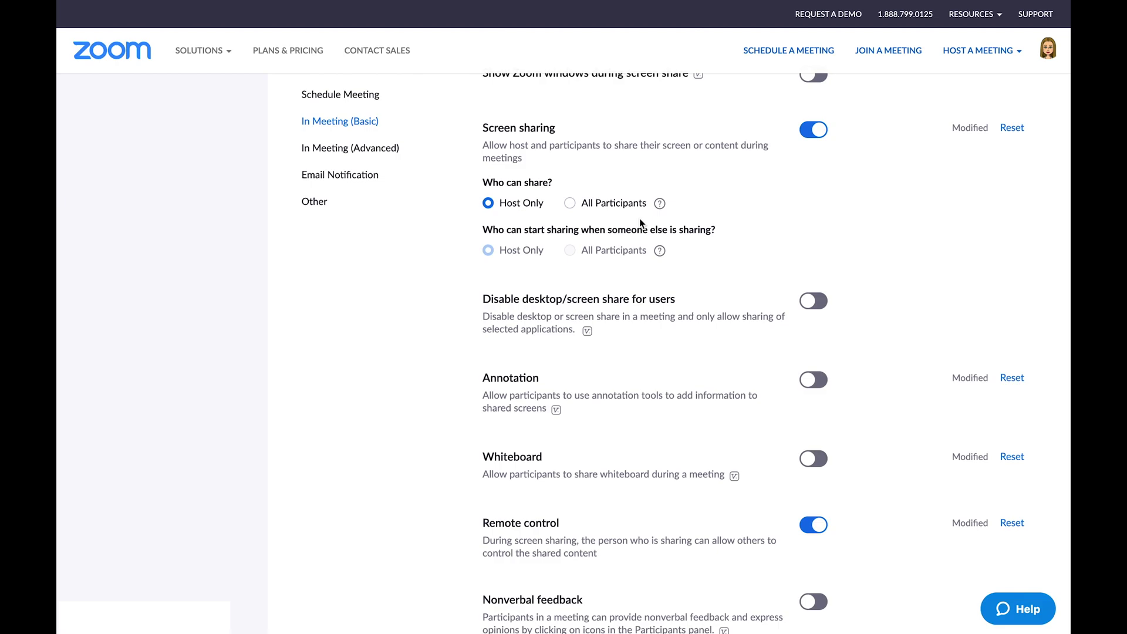
Step: Scroll further through the in-meeting settings to the host-only screen sharing options
scroll(639, 217, "down", 1)
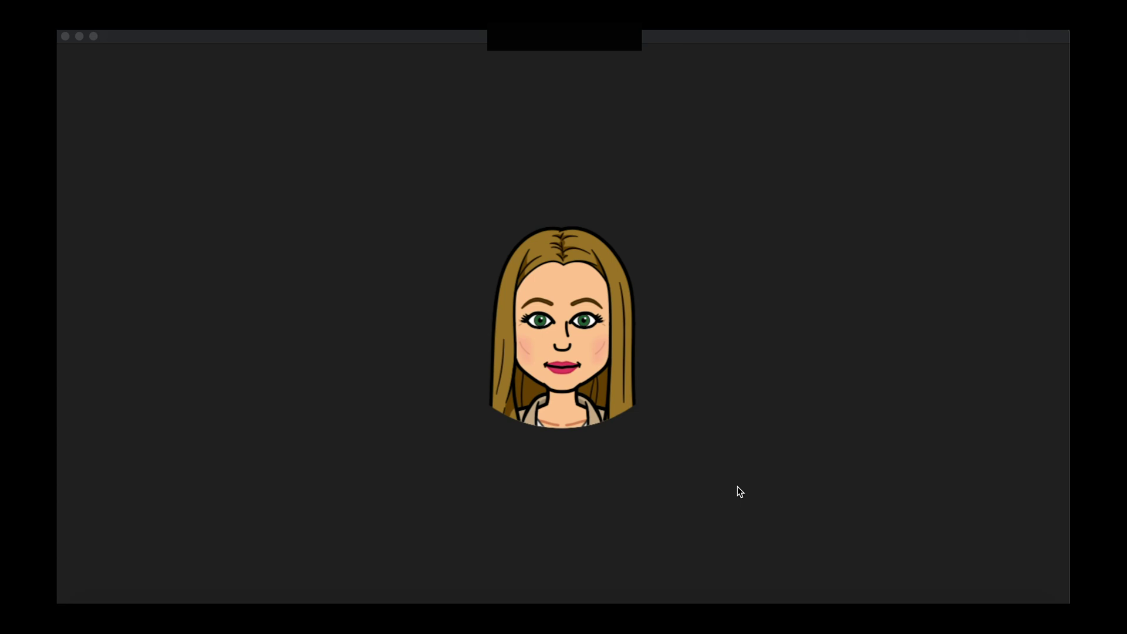
Step: Bring up the share chooser listing Desktop 1, iPhone/iPad and two Chrome windows
mouse_move(757, 481)
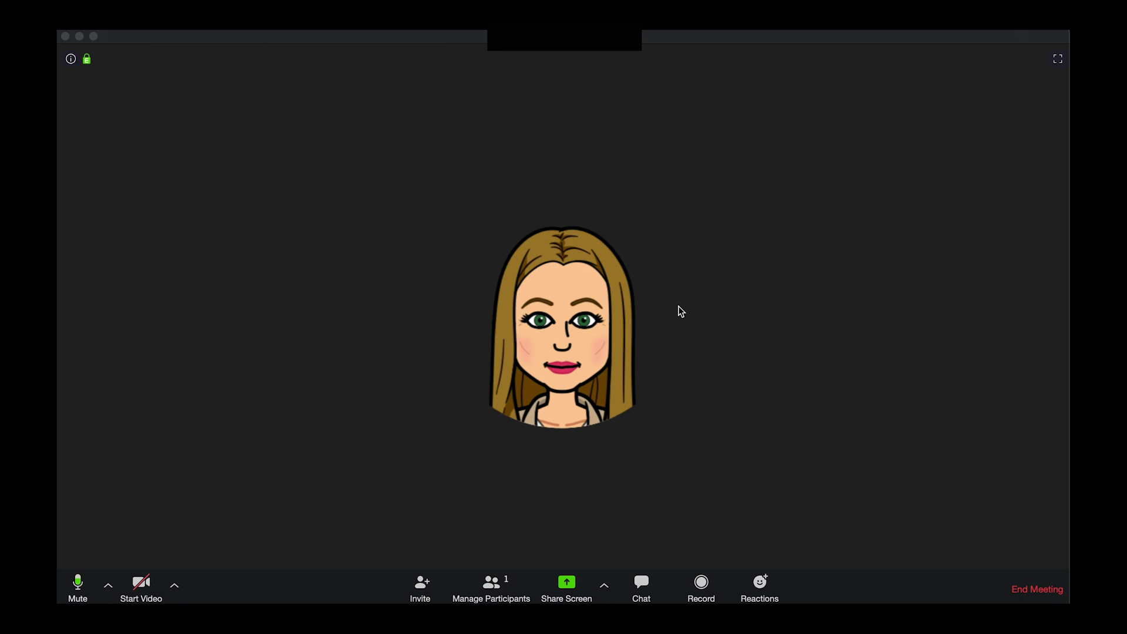
mouse_move(677, 311)
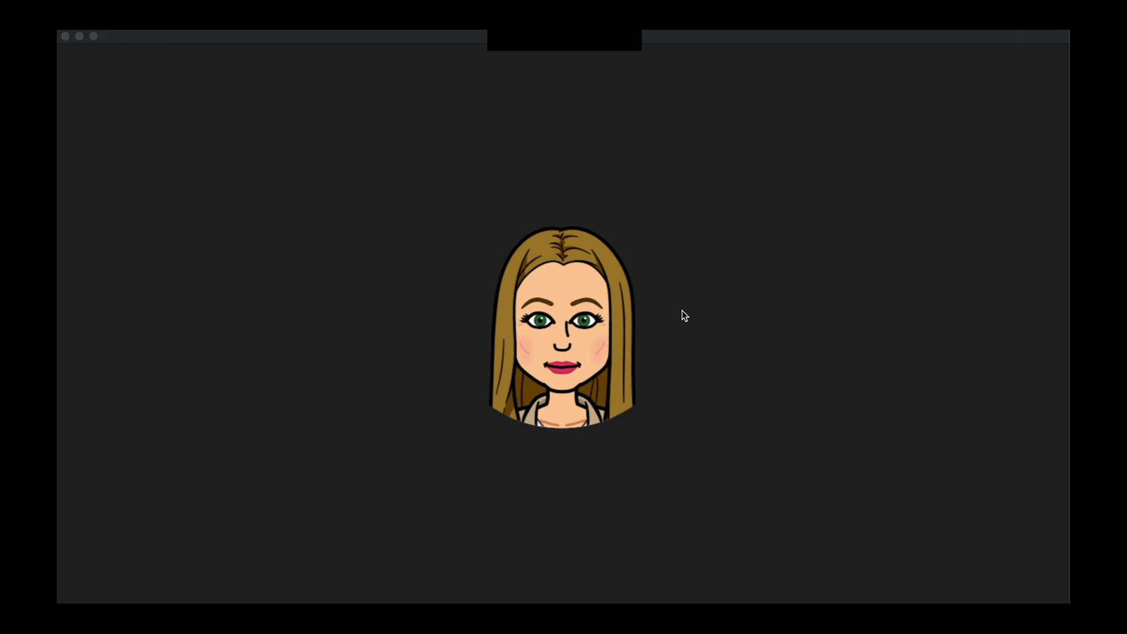
left_click(570, 583)
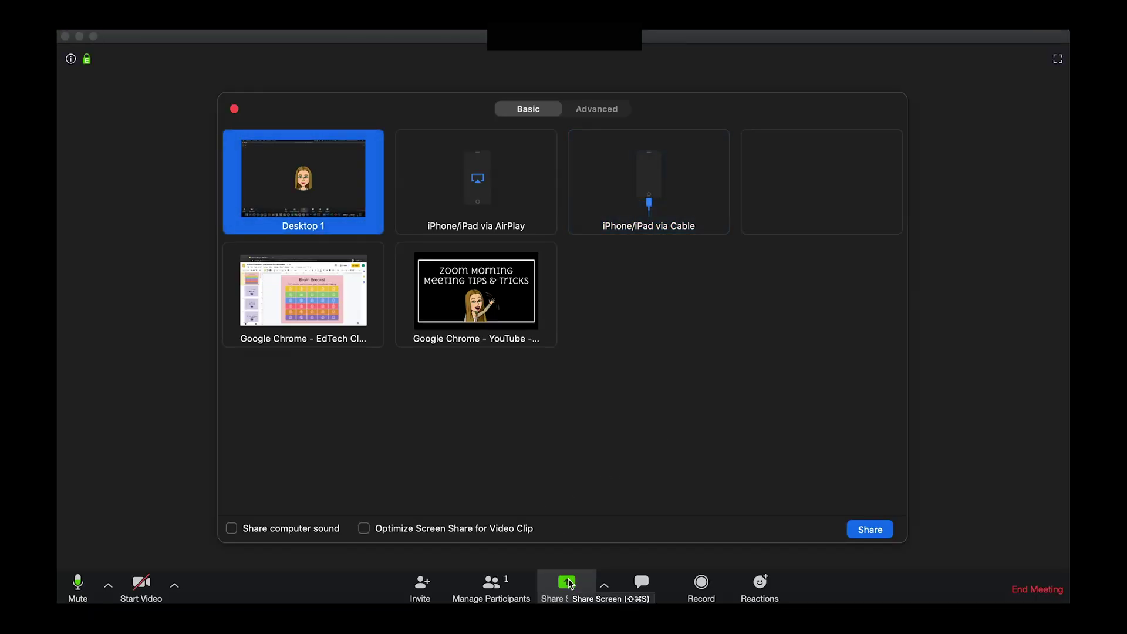
Step: Share the Brain Breaks Chrome window and present the slideshow full screen via View > Present
left_click(312, 307)
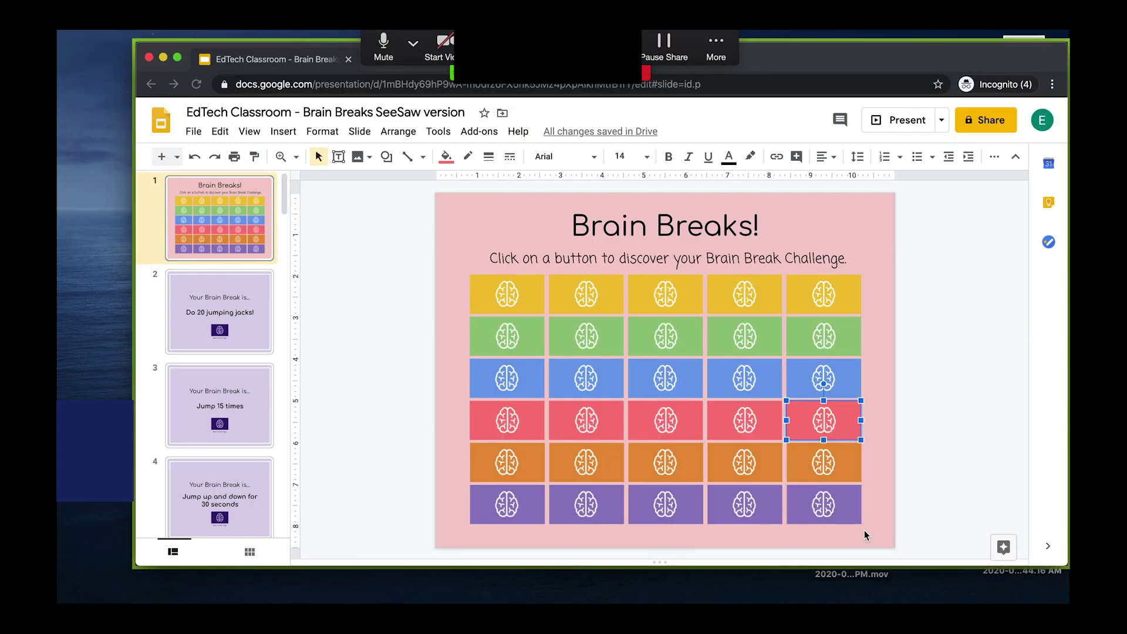
left_click(249, 133)
left_click(262, 158)
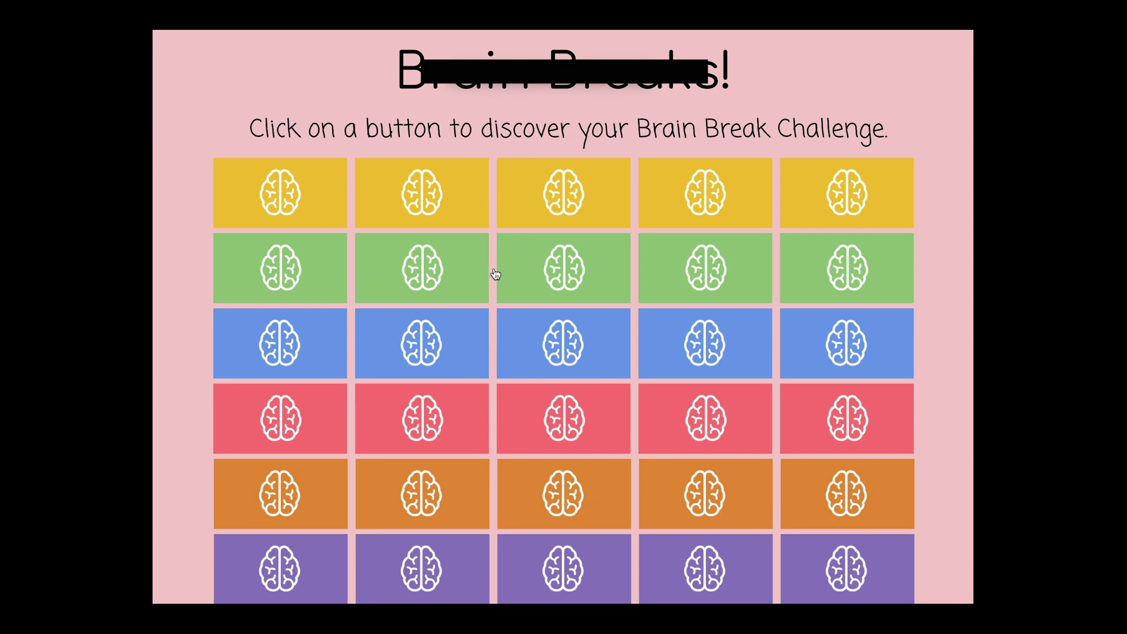
left_click(474, 274)
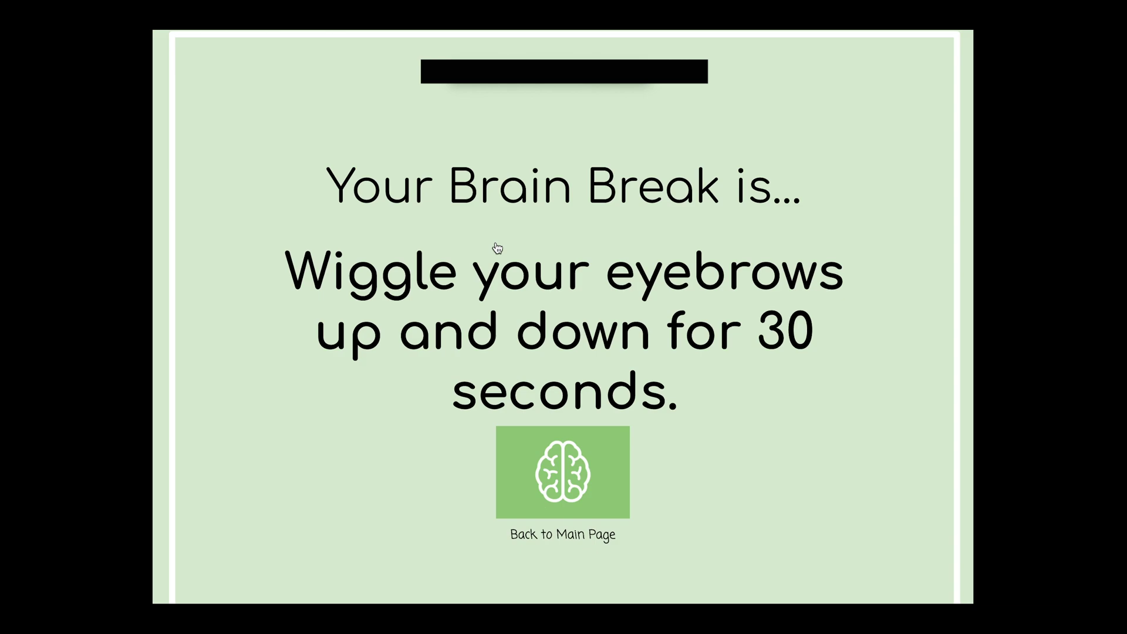
left_click(541, 479)
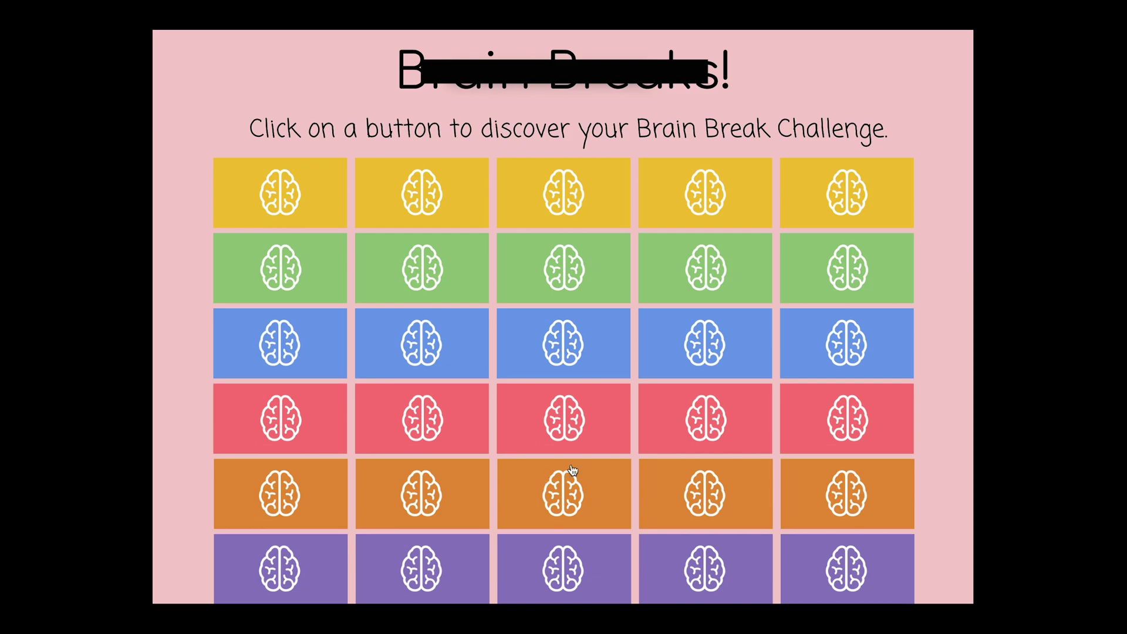
left_click(812, 418)
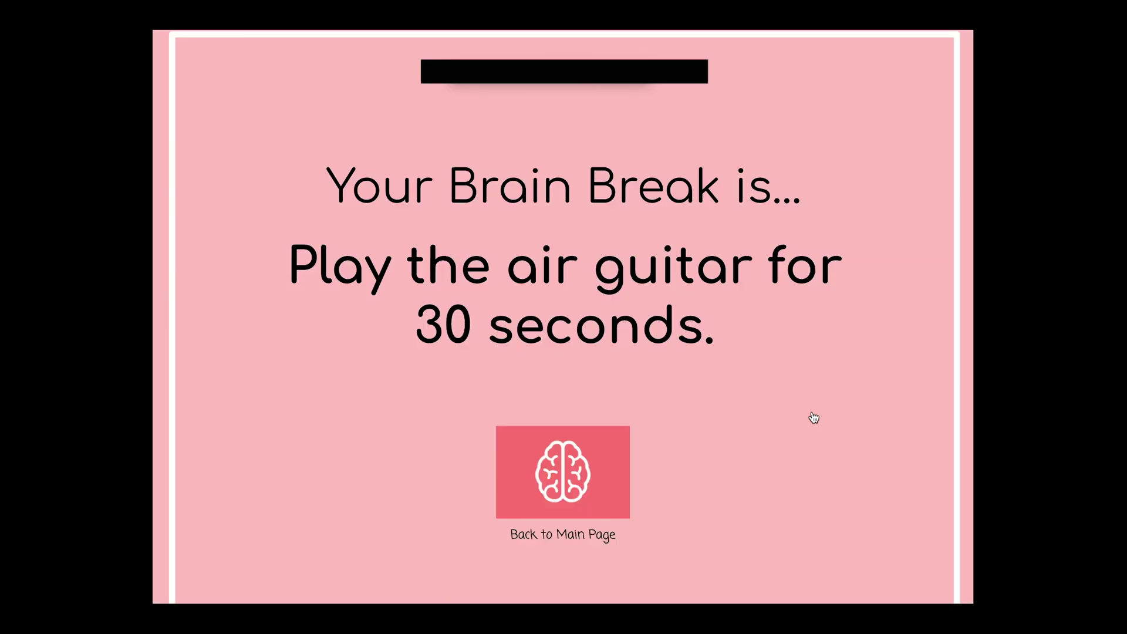
left_click(610, 467)
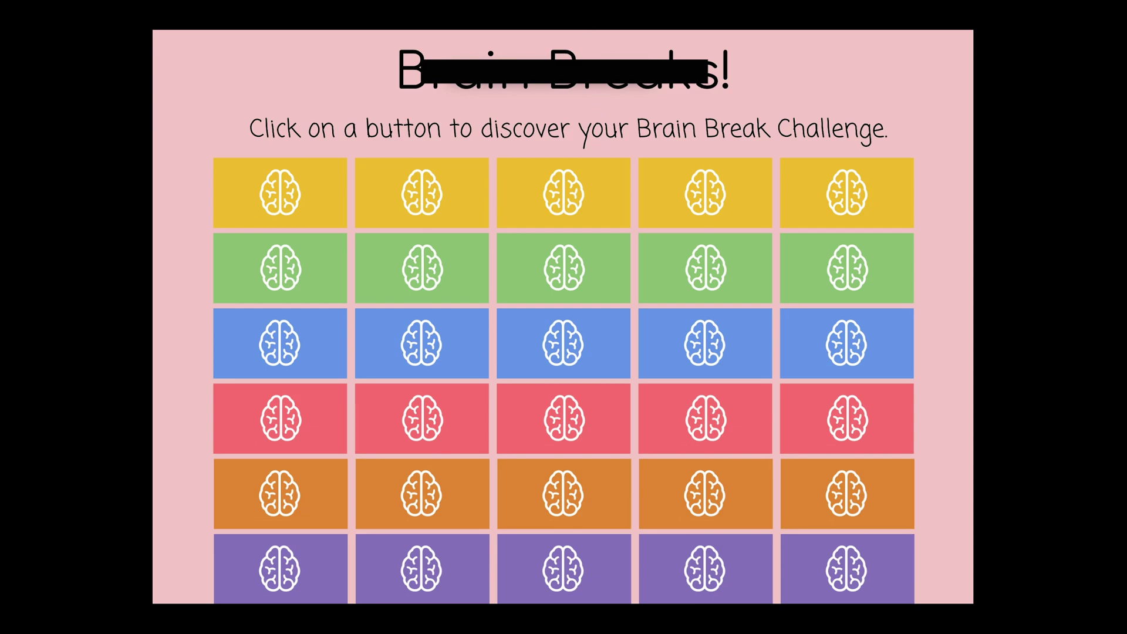
left_click(614, 75)
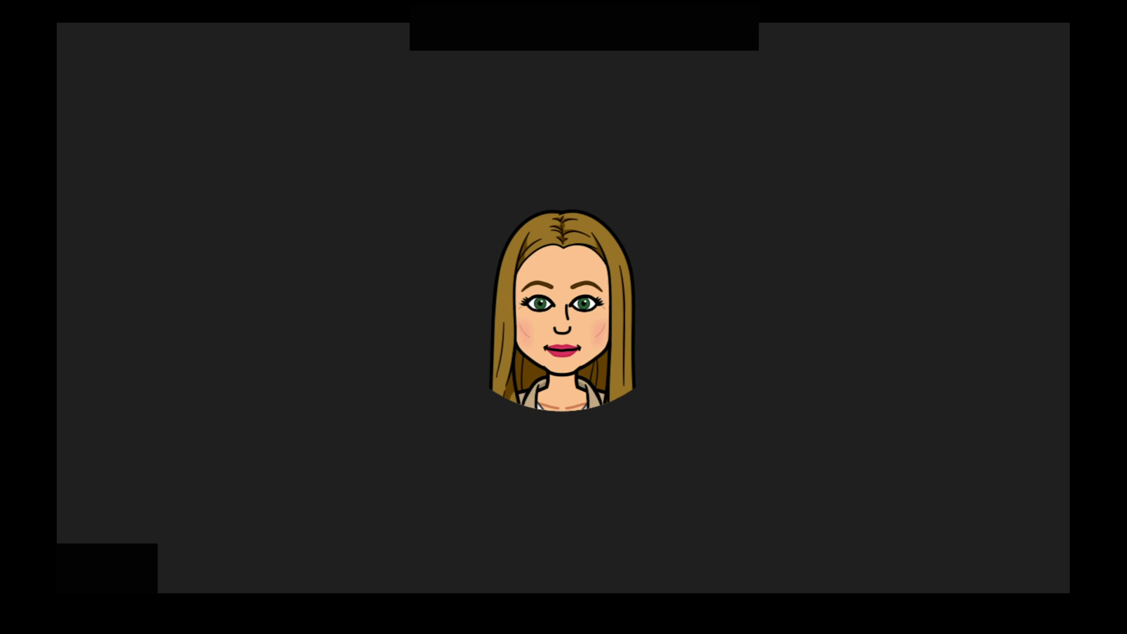
Step: Pick the Google Chrome slides window in the share chooser and start sharing it
mouse_move(896, 436)
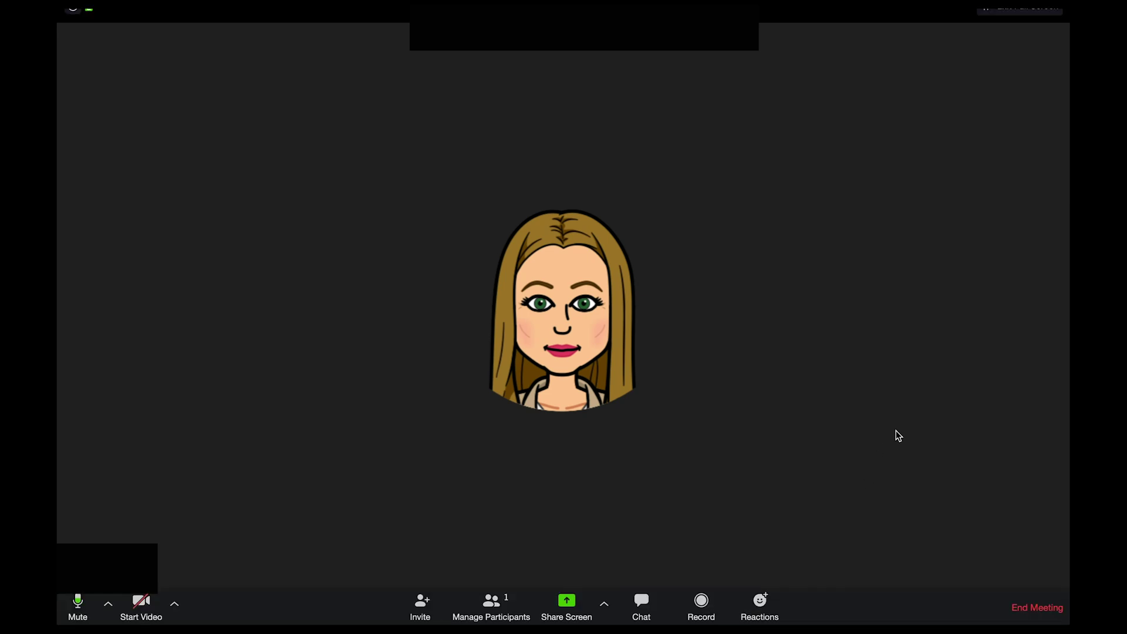
left_click(564, 609)
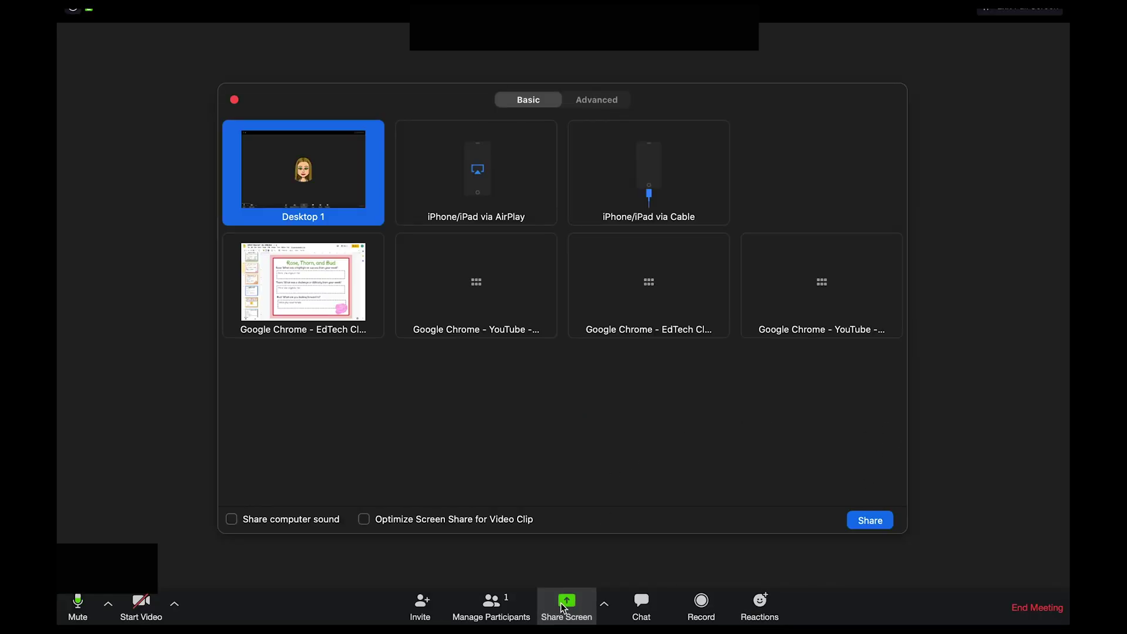
left_click(350, 316)
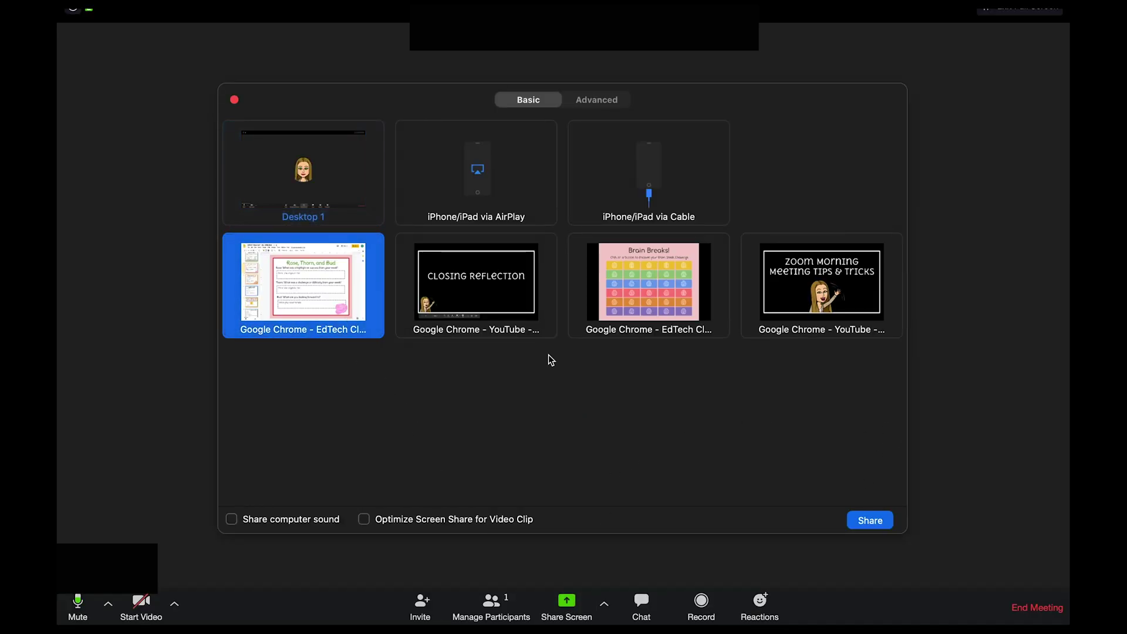
left_click(870, 521)
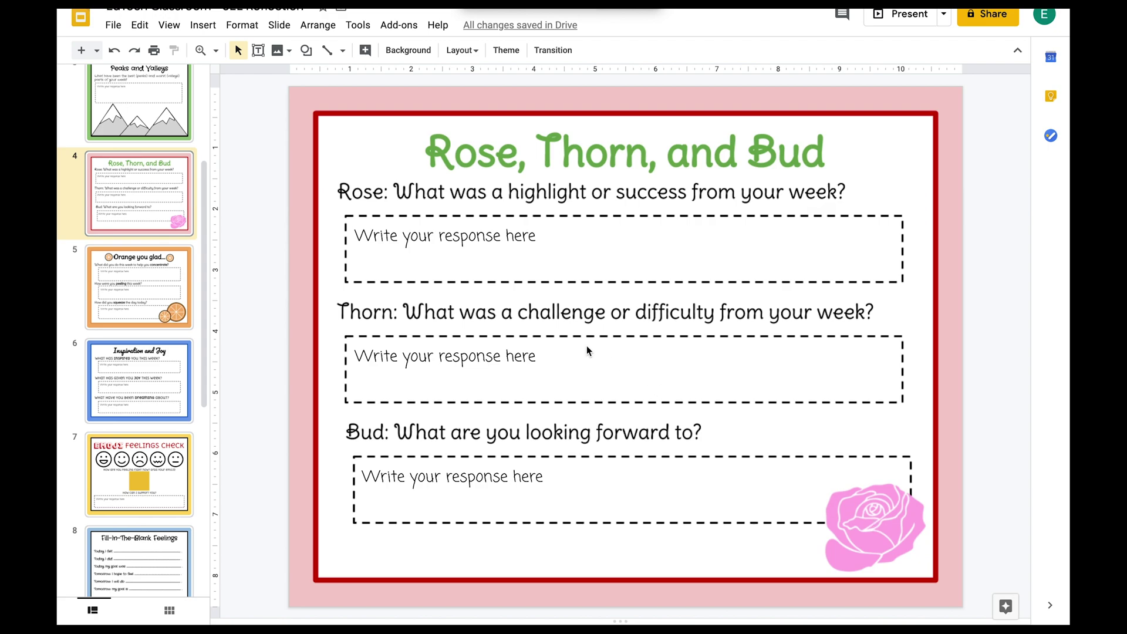
Step: Replace the Rose placeholder with 'A highlight from my week was getting to see you all in morning meeting!'
left_click(498, 236)
triple_click(497, 234)
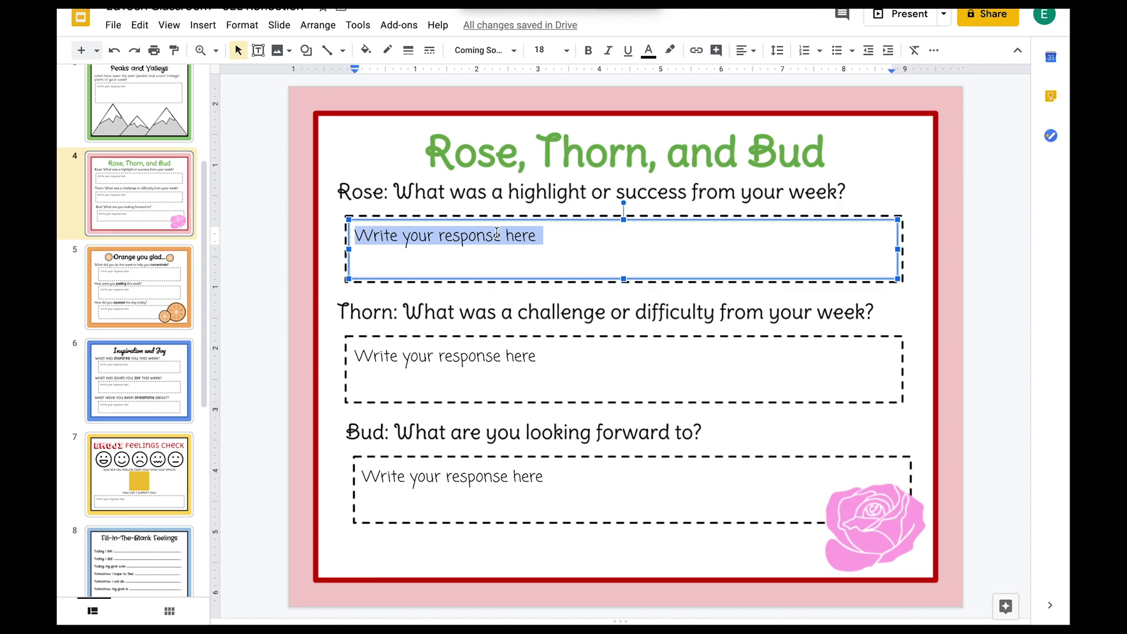
type("A highlight from my week was getting to see you all in morning meeting!")
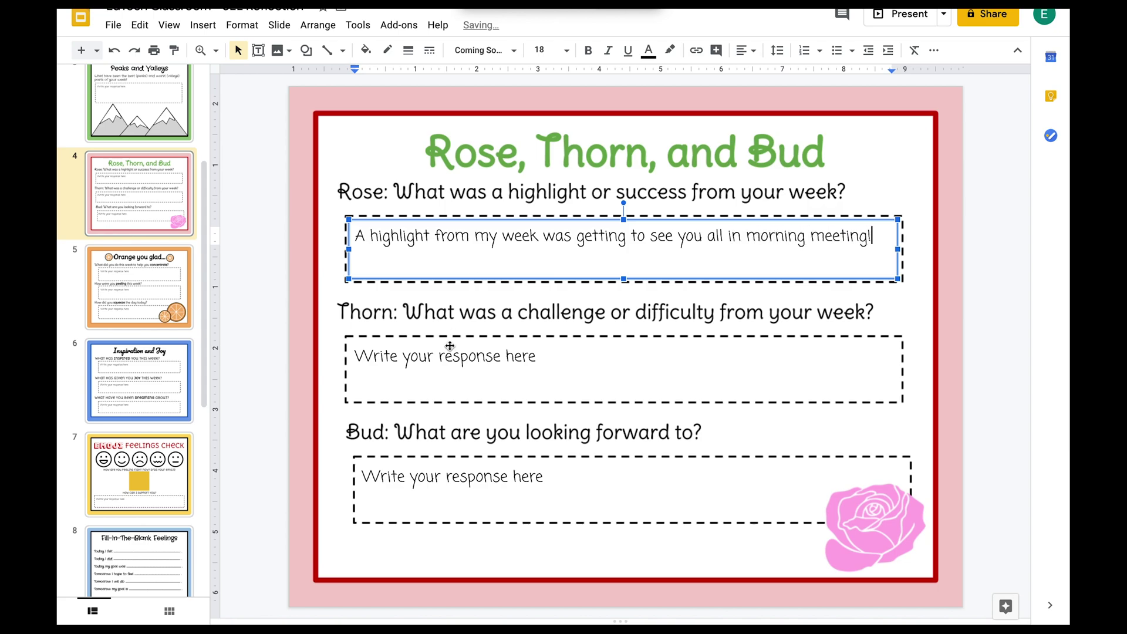
Step: Replace the Thorn placeholder with 'It was difficult not getting to see my friends.'
left_click(462, 357)
triple_click(461, 358)
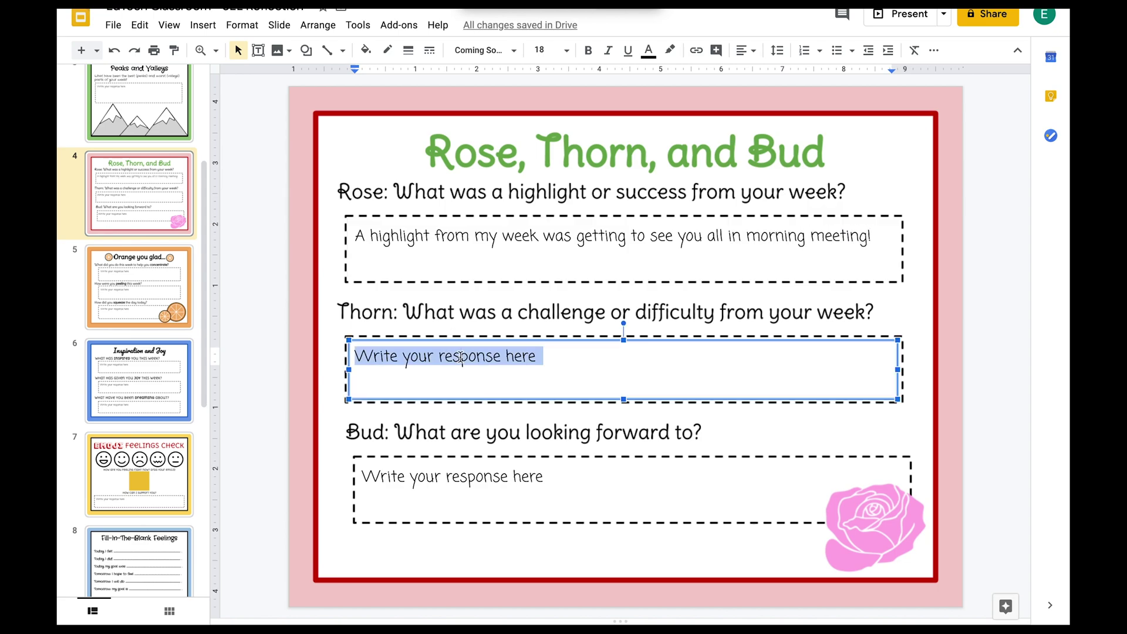
key("BackSpace")
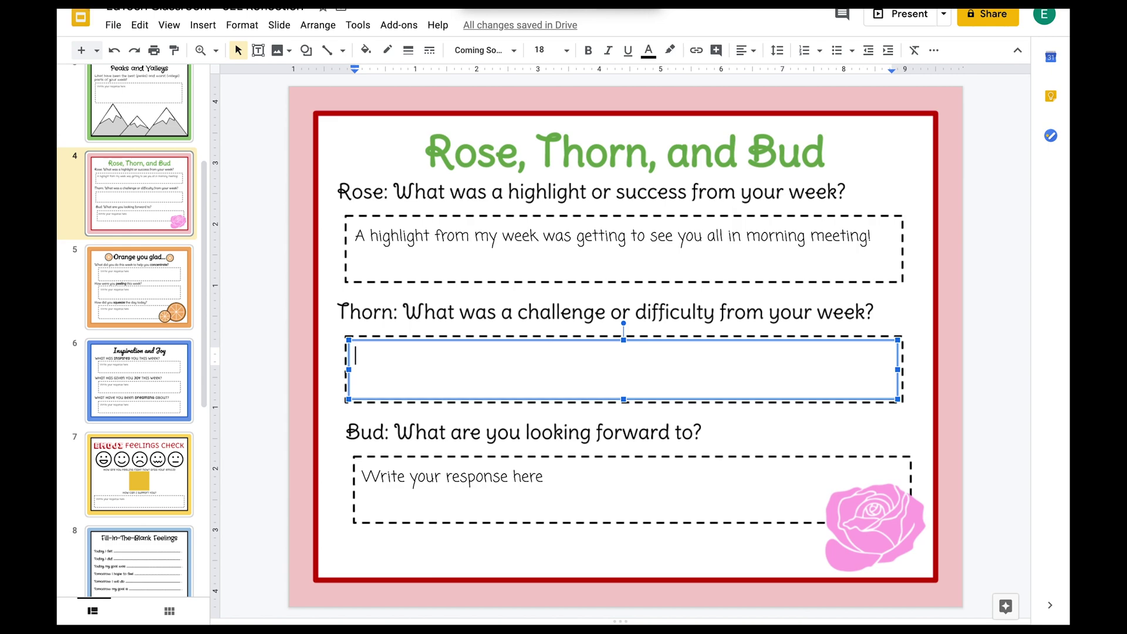
type("It wa")
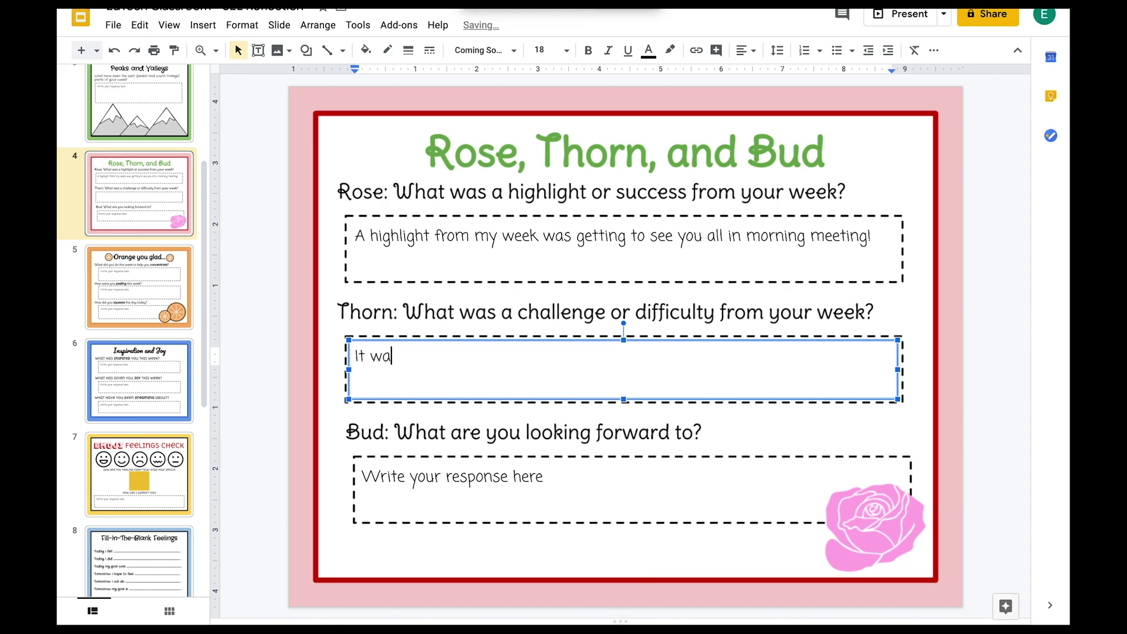
type("s difficult not ge")
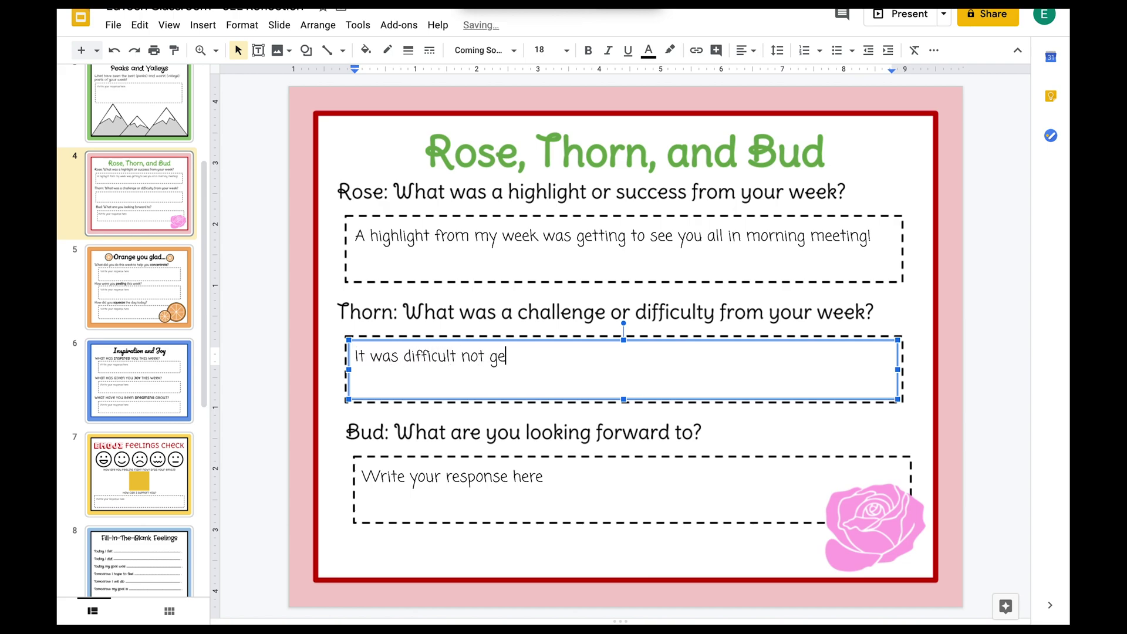
type("tting to see my friends.")
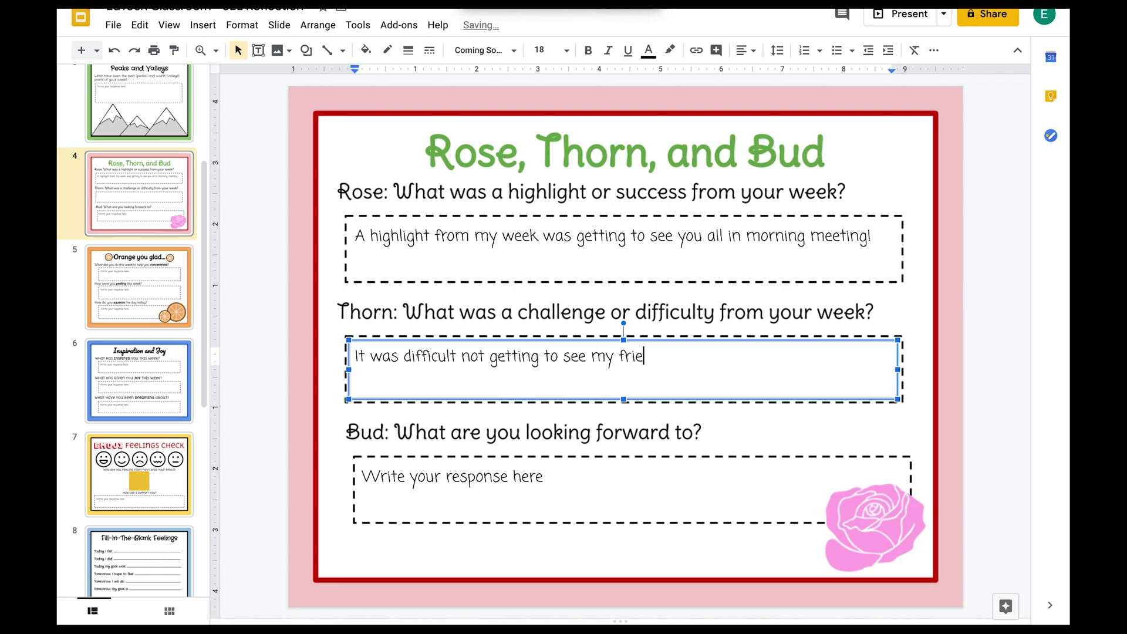
Step: Replace the Bud placeholder with 'I am looking forward to the weekend!'
left_click(415, 478)
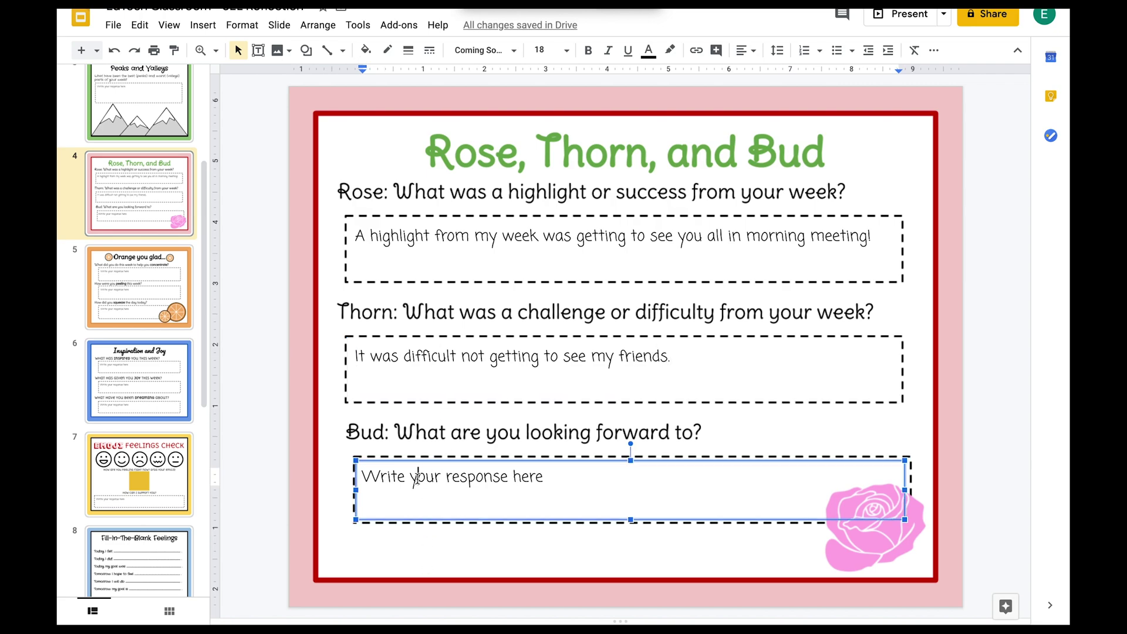
triple_click(416, 480)
type("I am loo")
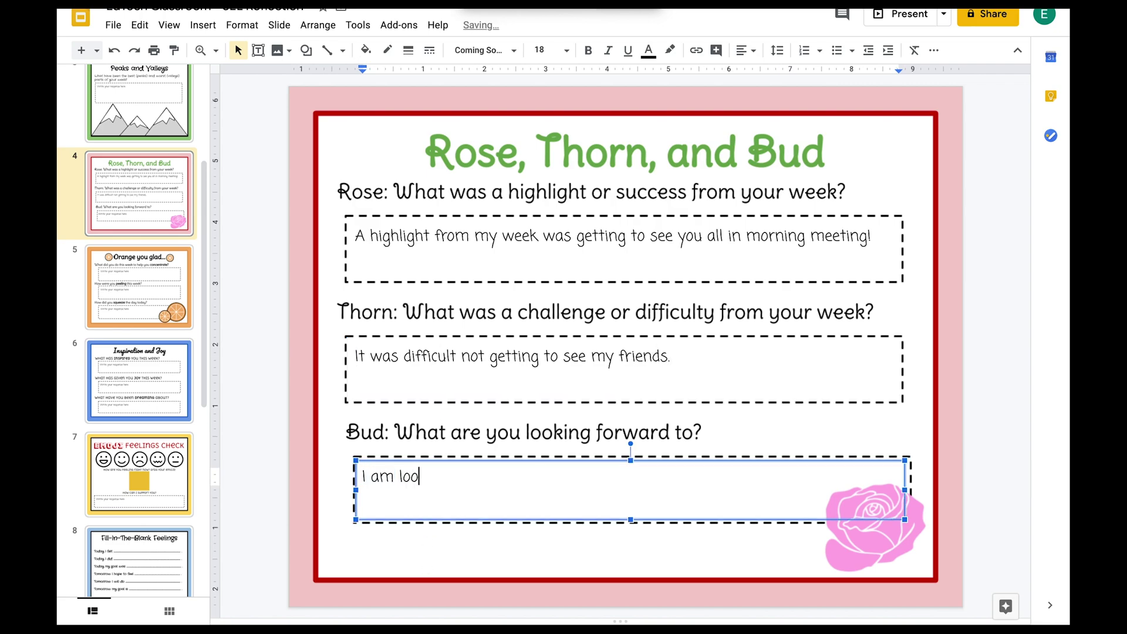
type("king forward to th we")
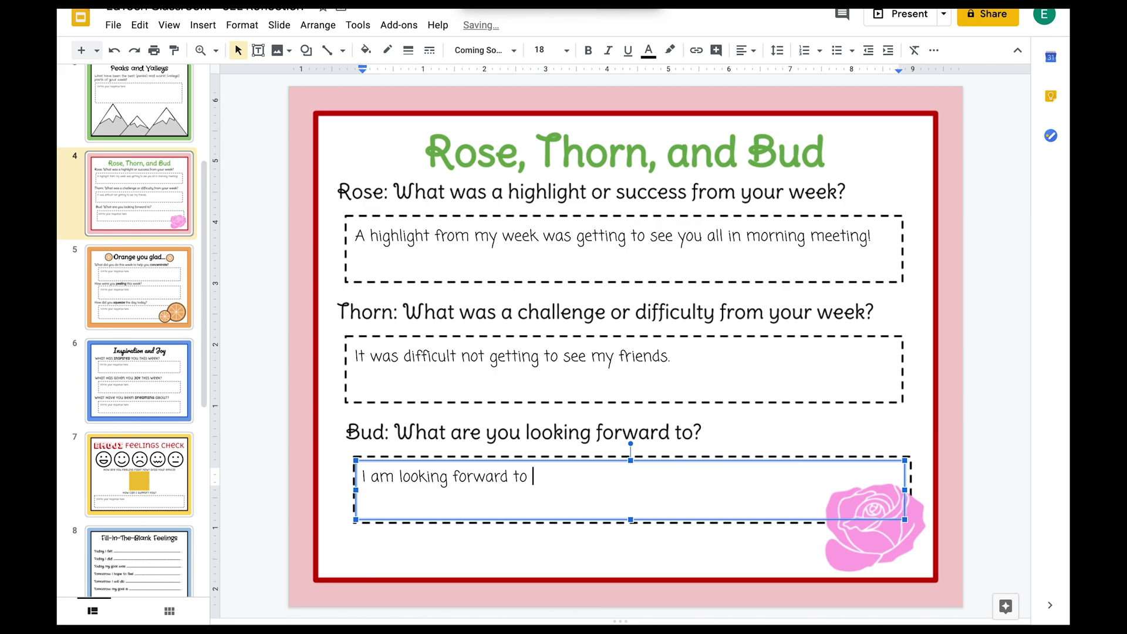
key("BackSpace")
key("BackSpace")
key("BackSpace")
type("e weekend!")
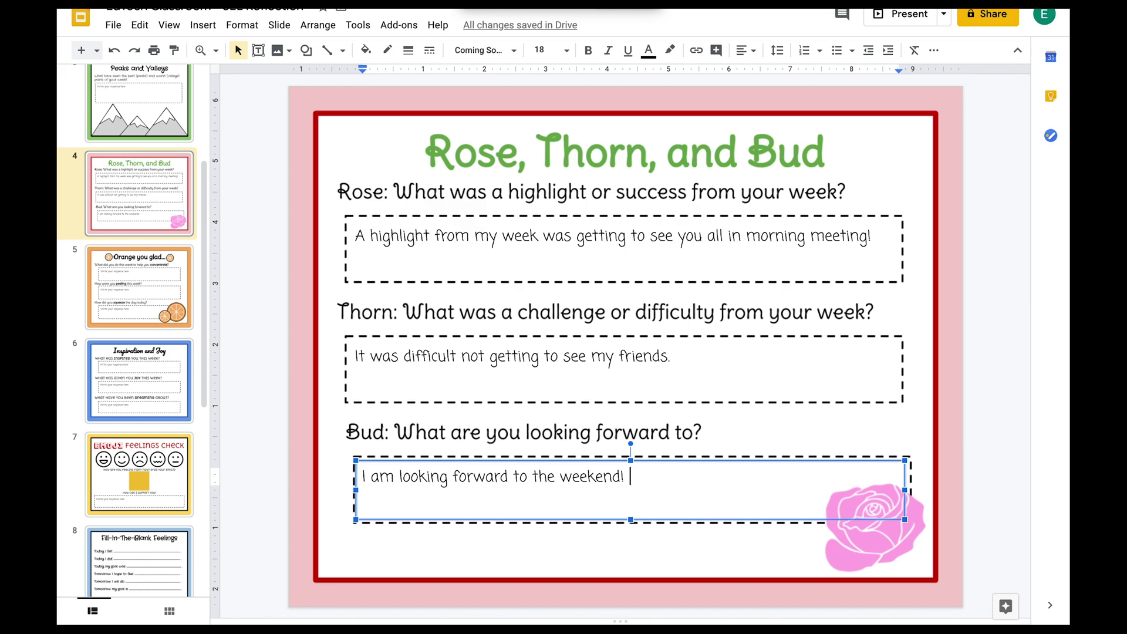
Step: On slide 7, drag the grinning emoji into the yellow box and select the support response placeholder
left_click(119, 466)
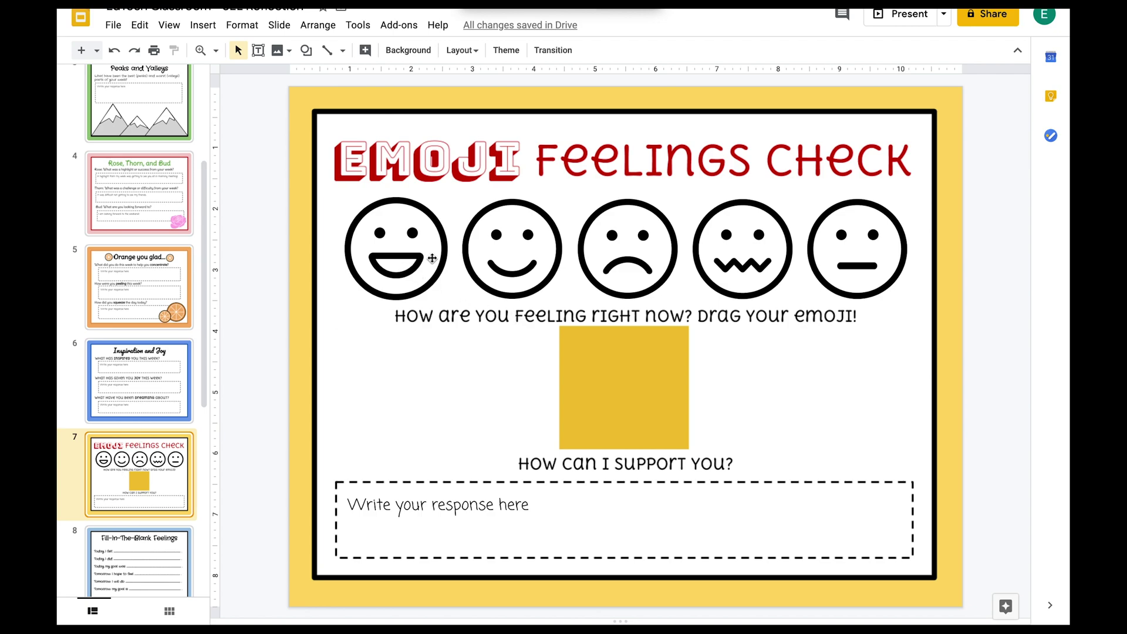
left_click_drag(433, 258, 662, 398)
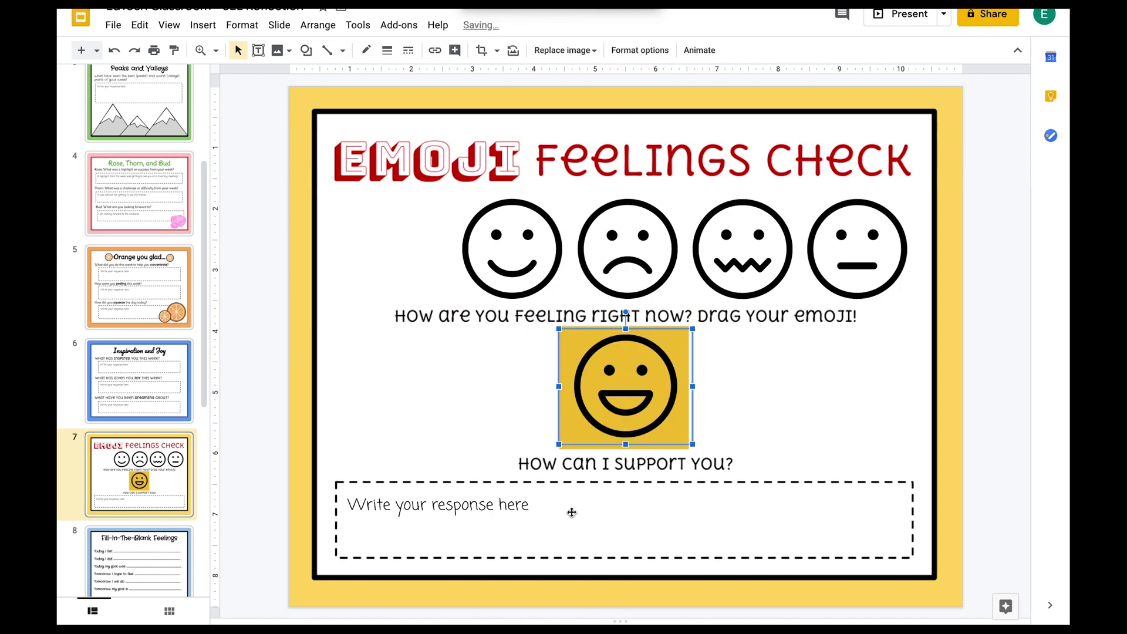
left_click(526, 508)
double_click(527, 509)
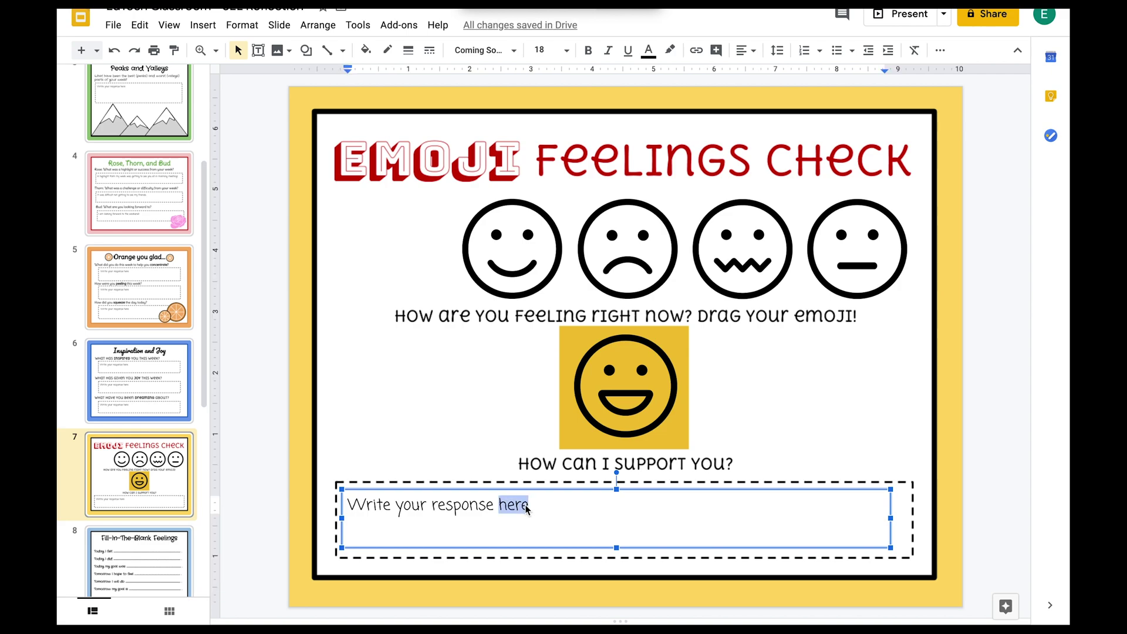
triple_click(527, 509)
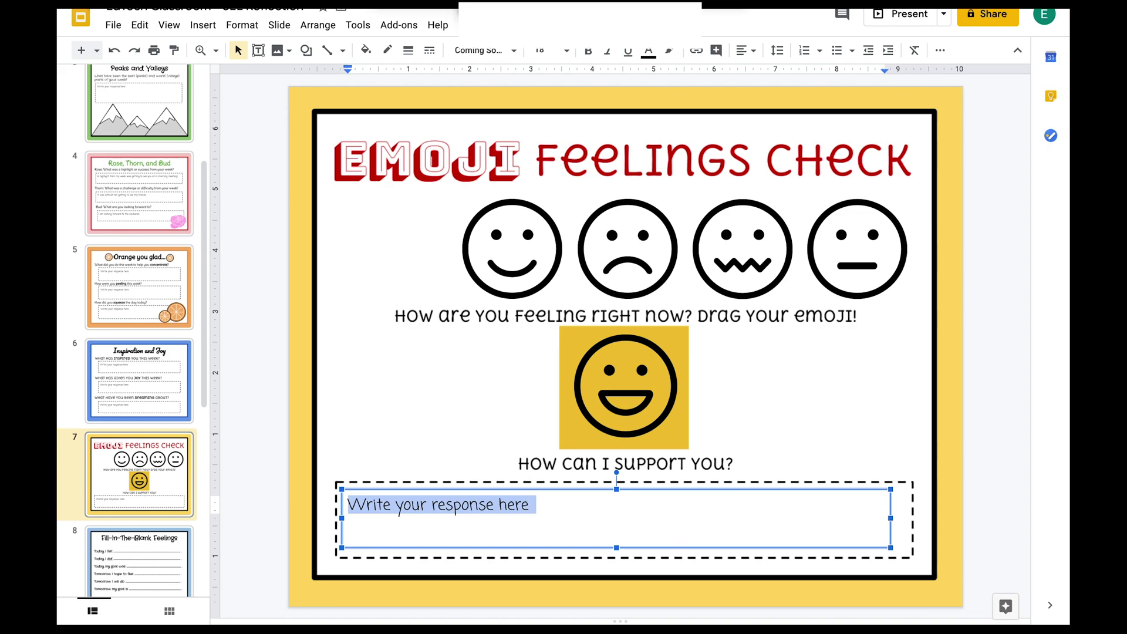
mouse_move(580, 15)
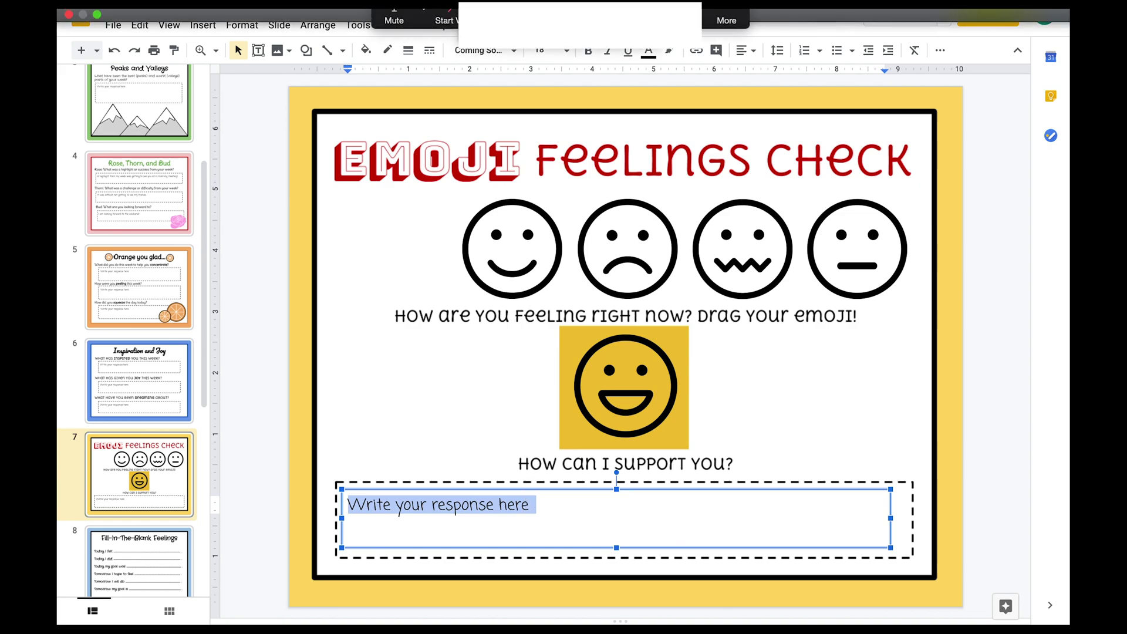